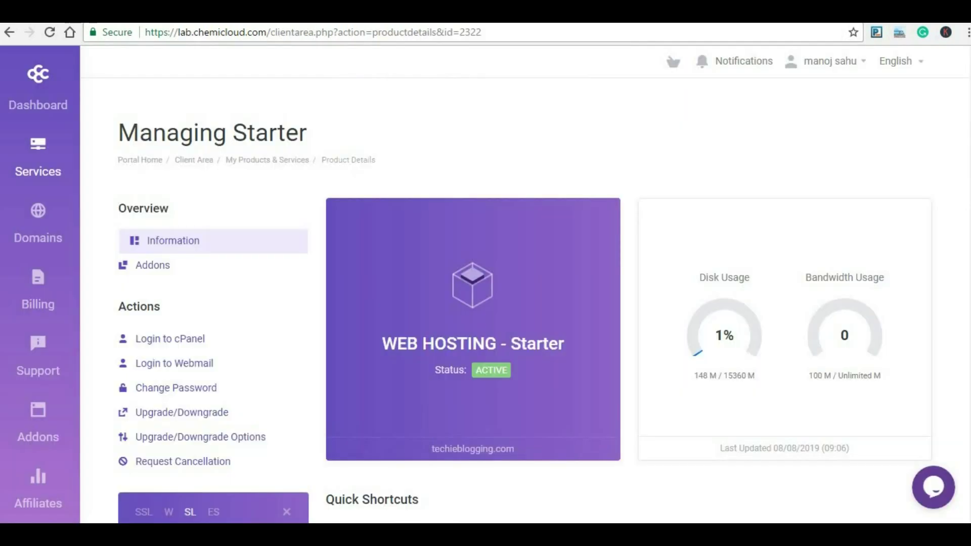
Log in to cPanel and open Email Accounts for techieblogging.com from the EMAIL section.
left_click(186, 340)
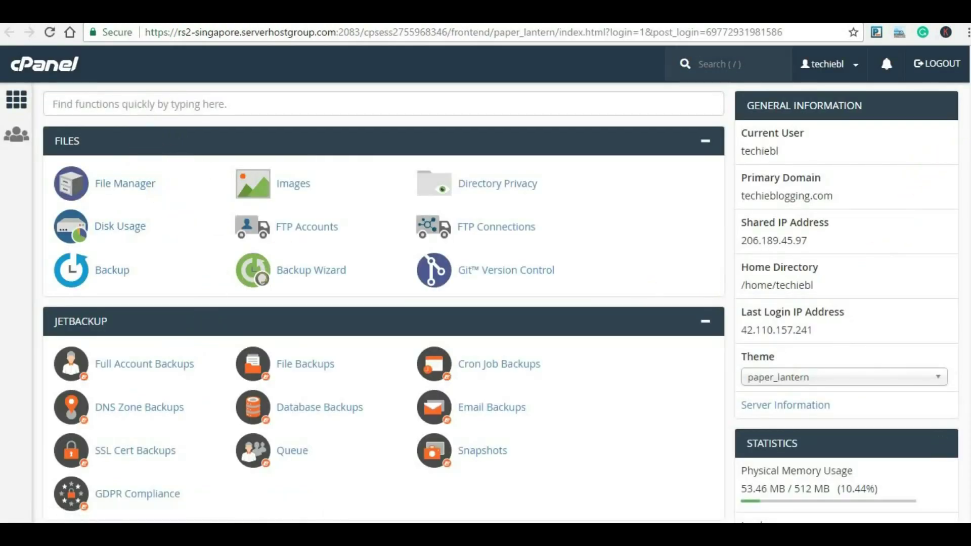
scroll(342, 303, "down", 12)
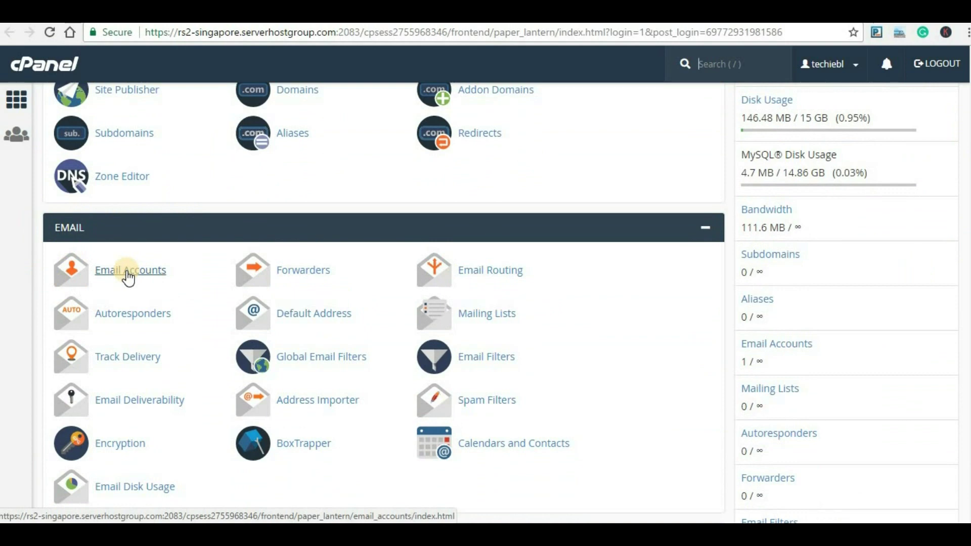
left_click(128, 278)
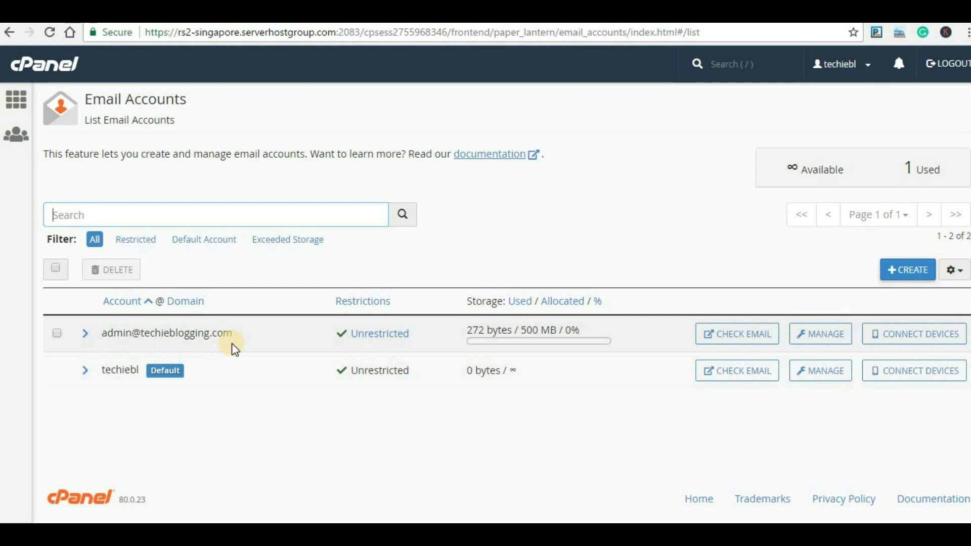
left_click(904, 273)
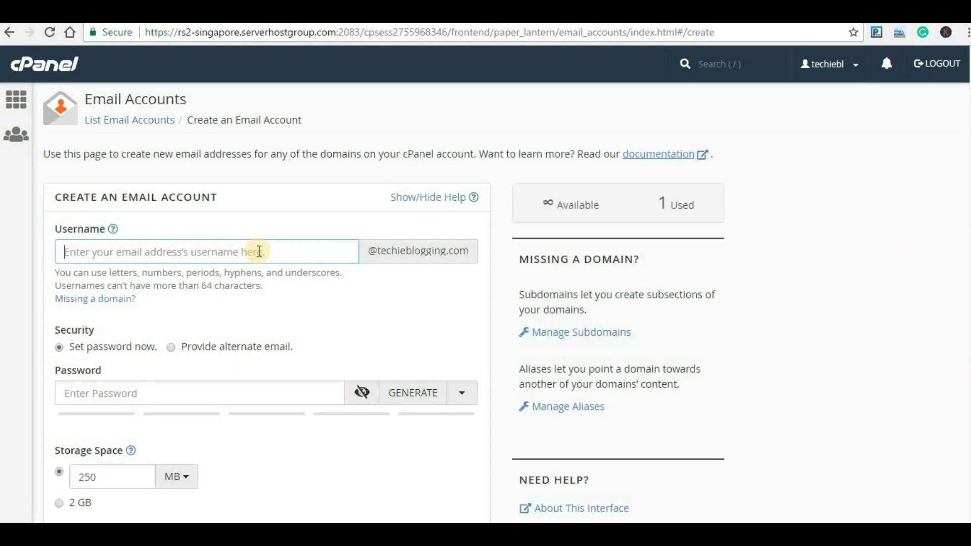
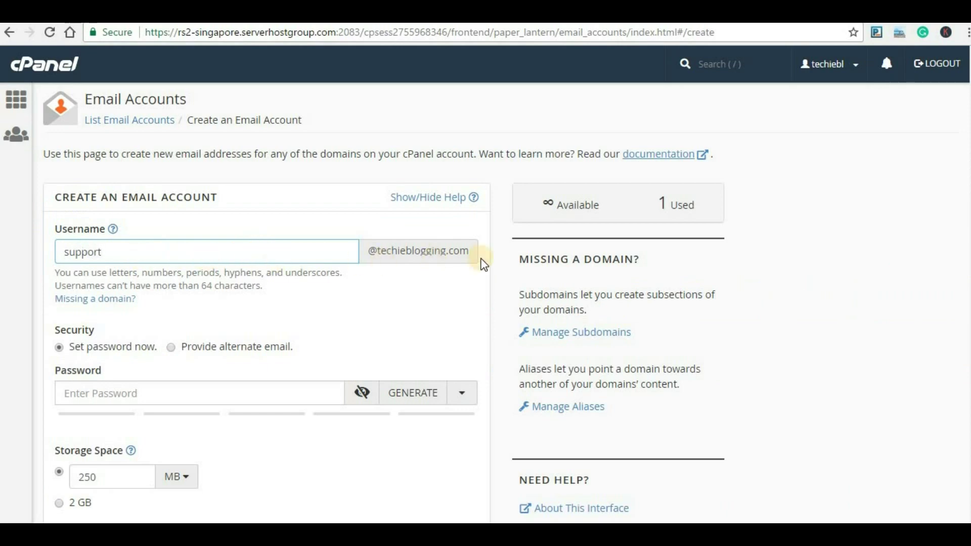
left_click(128, 393)
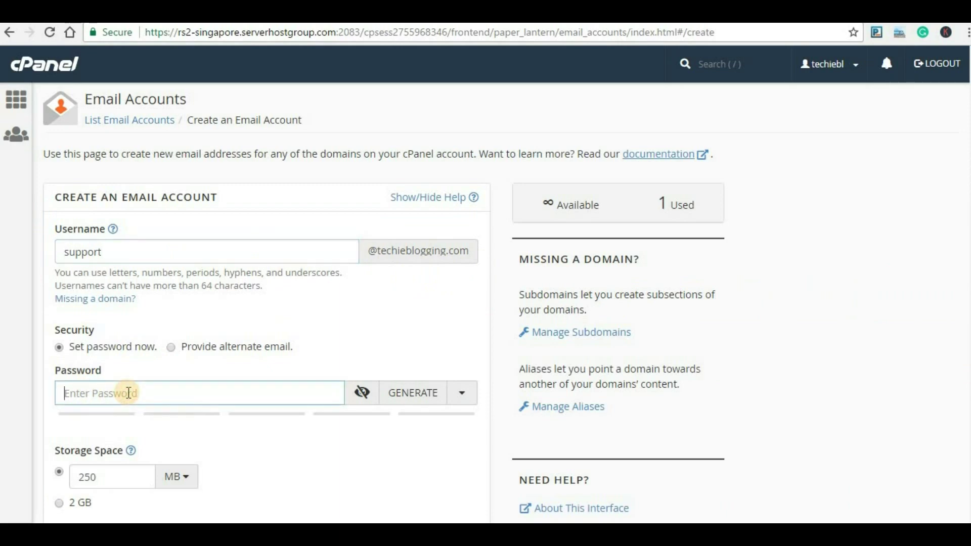
type("••••••••••")
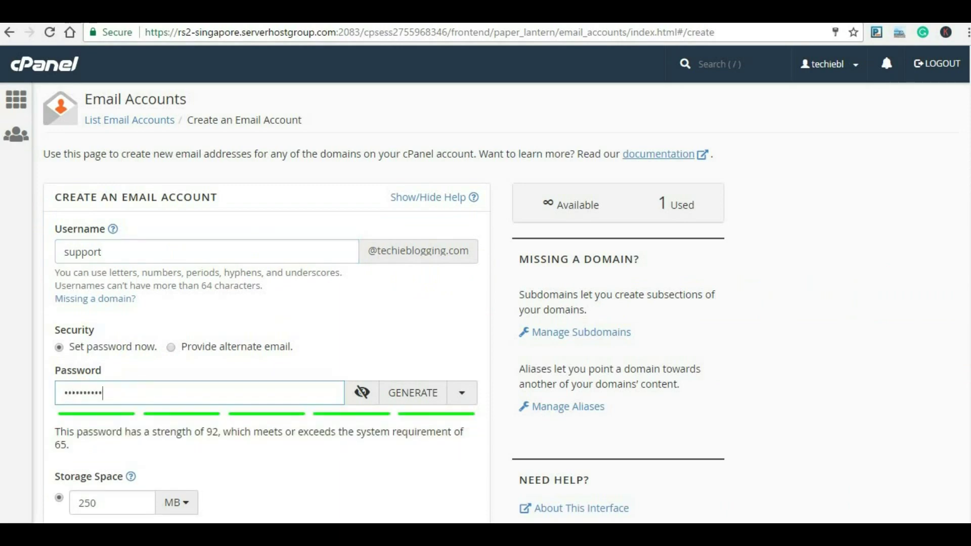
scroll(385, 273, "down", 3)
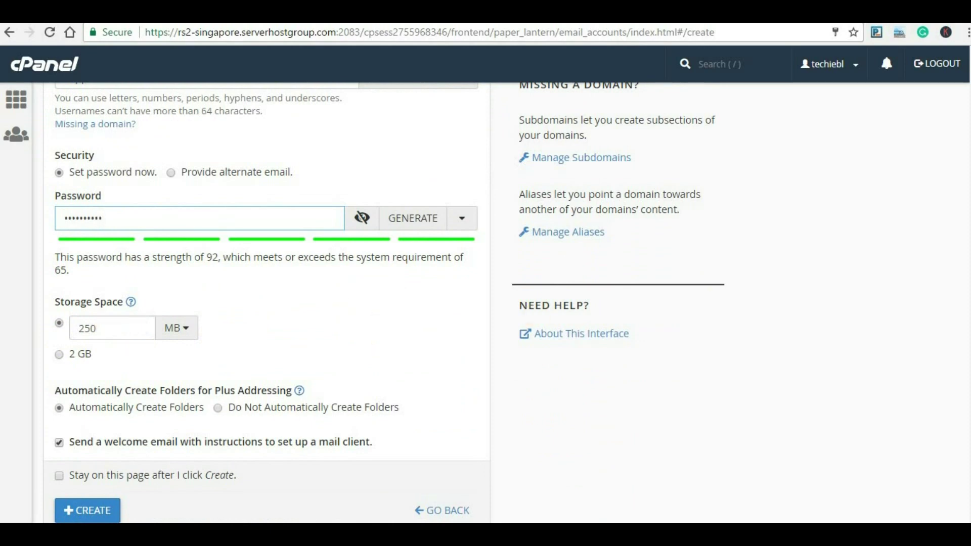
scroll(243, 374, "down", 2)
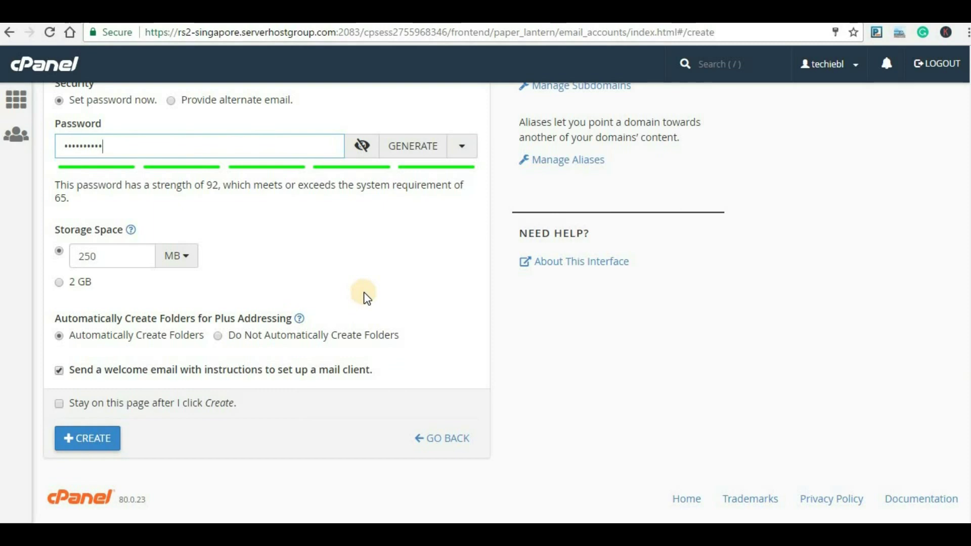
left_click(92, 444)
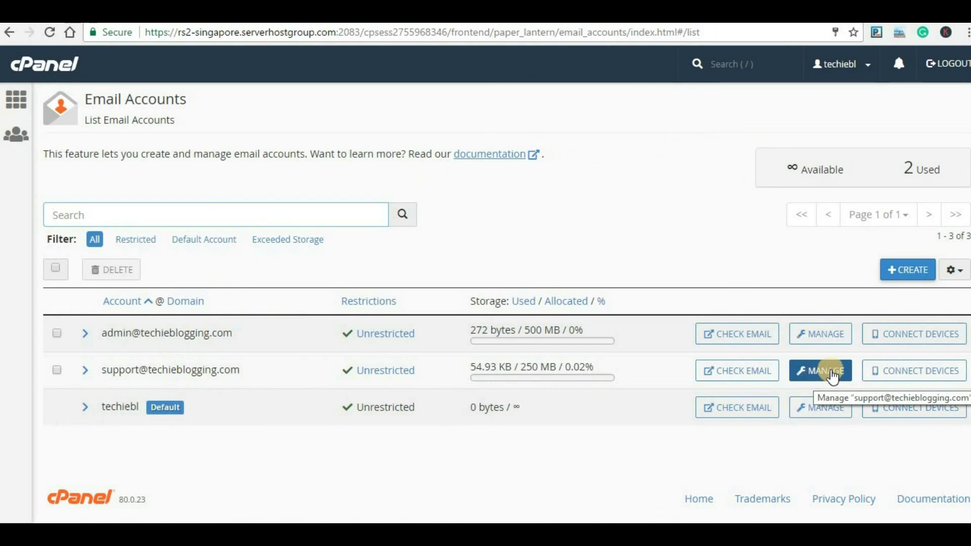
Review the support mailbox's management page: its 250 MB quota usage and restriction settings.
left_click(816, 377)
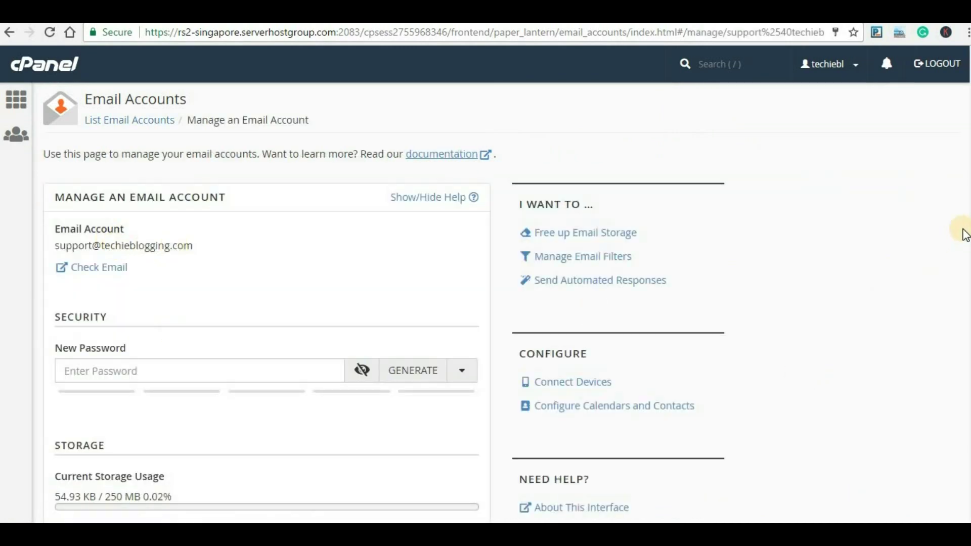
scroll(961, 225, "down", 4)
scroll(421, 341, "down", 1)
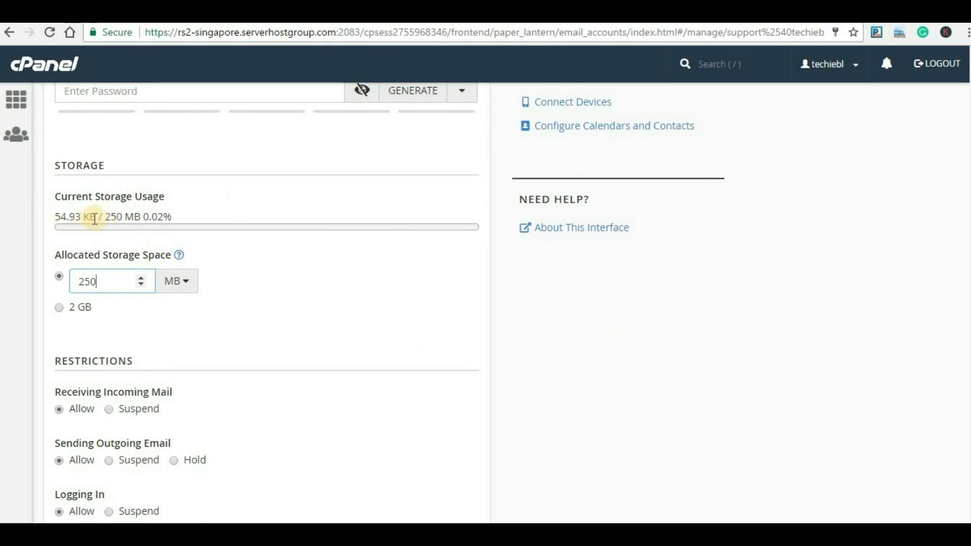
scroll(304, 334, "down", 4)
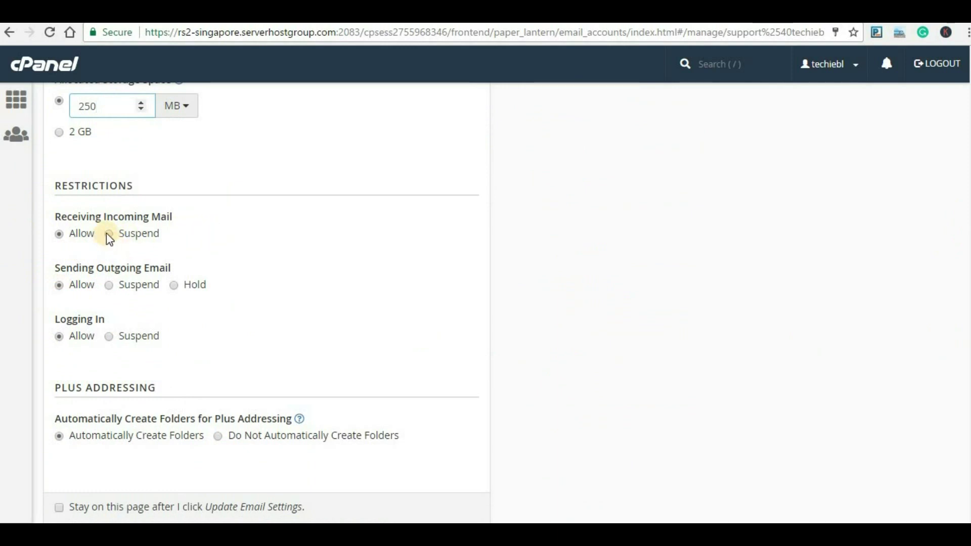
scroll(152, 385, "down", 5)
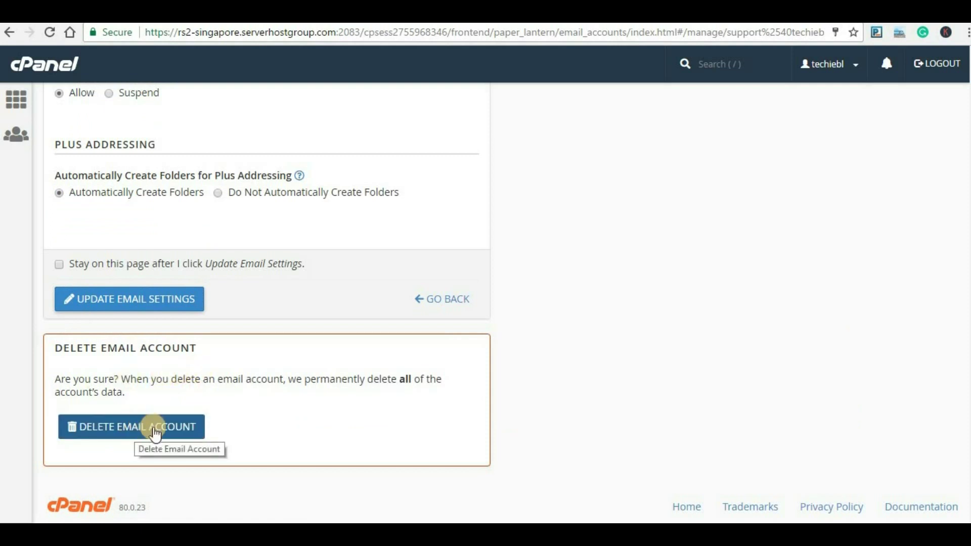
left_click(155, 434)
scroll(253, 303, "up", 10)
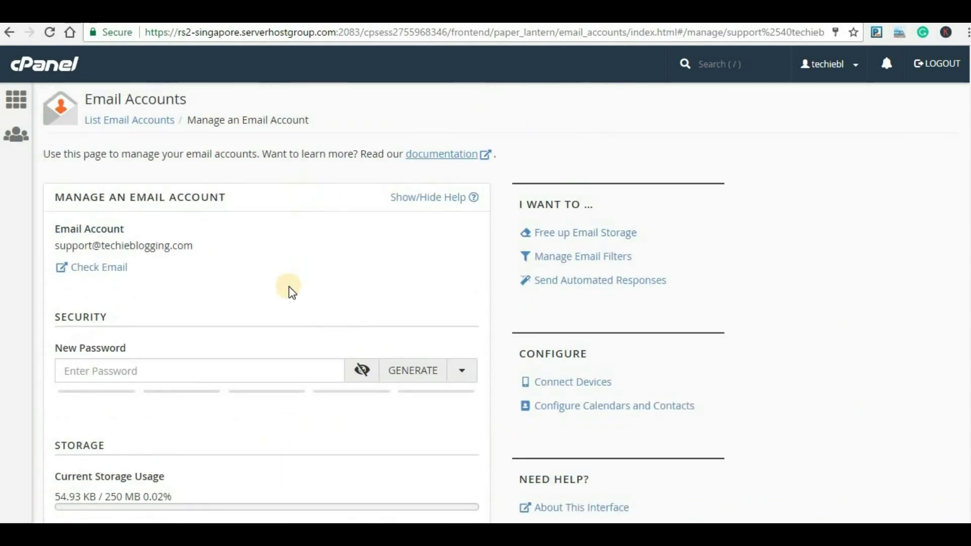
Open the support mailbox in webmail and review its manual client settings and SSL ports 993/995/465.
left_click(105, 271)
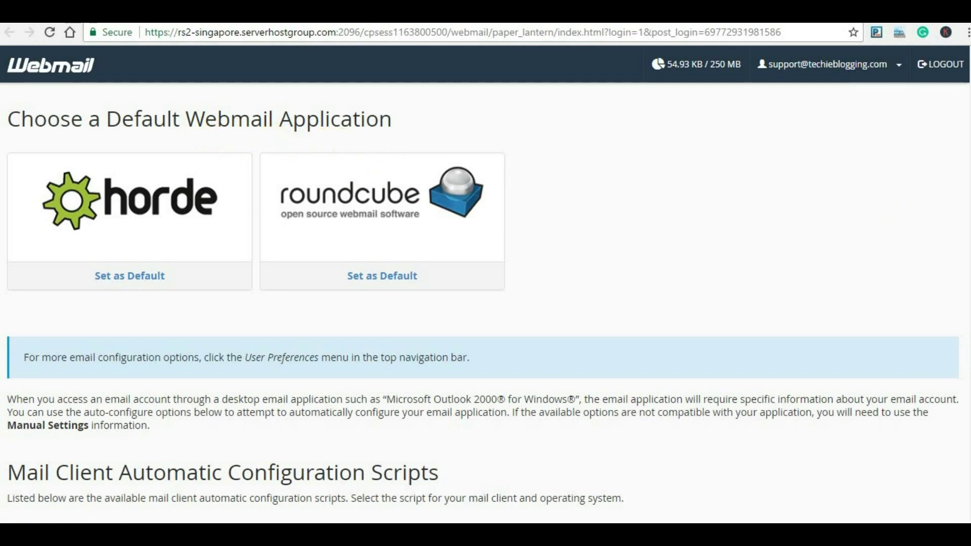
scroll(486, 303, "down", 6)
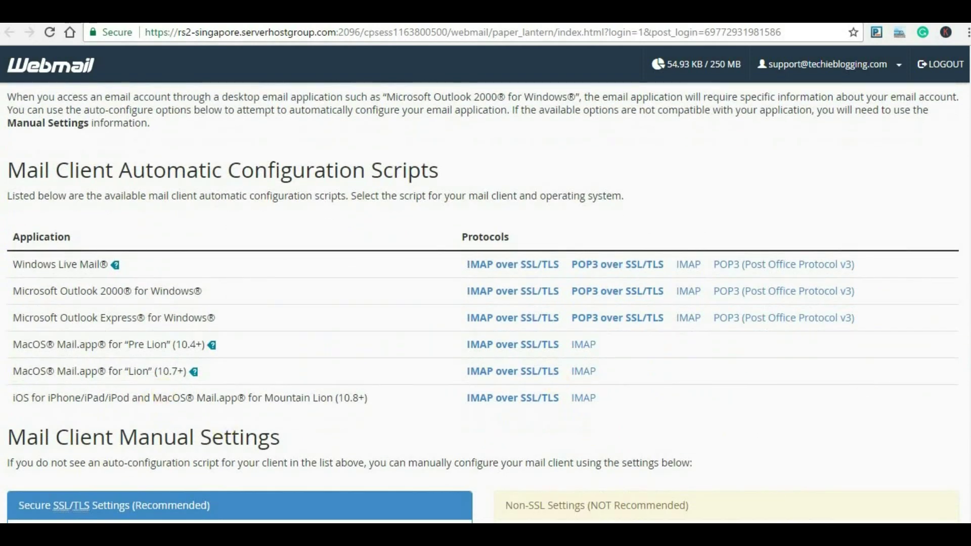
scroll(486, 273, "down", 5)
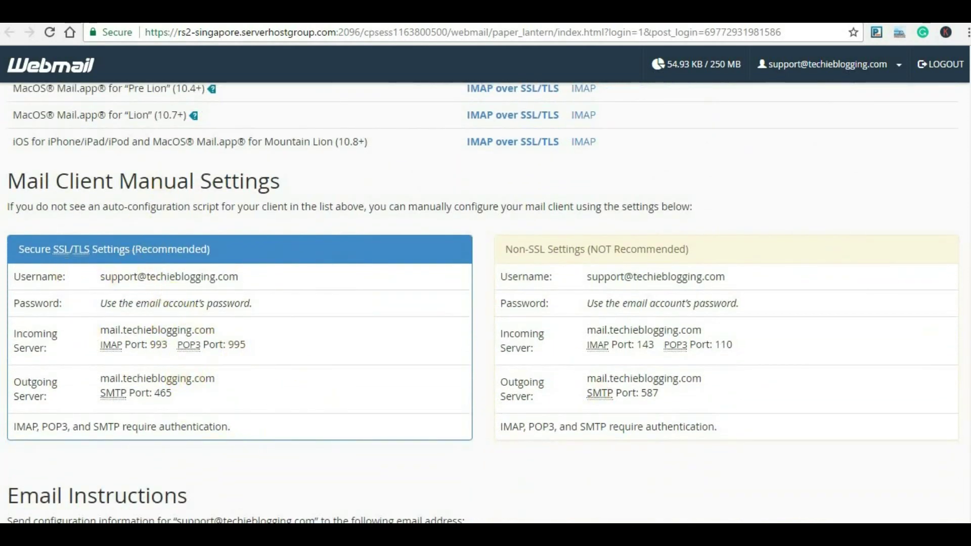
scroll(486, 273, "up", 10)
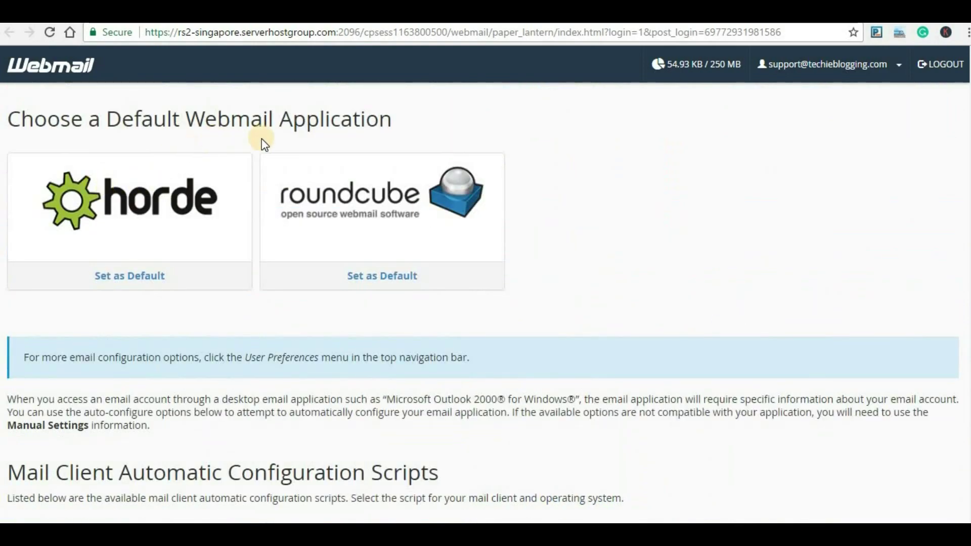
Open Horde and preview the cPanel email configuration message in the support inbox.
left_click(172, 202)
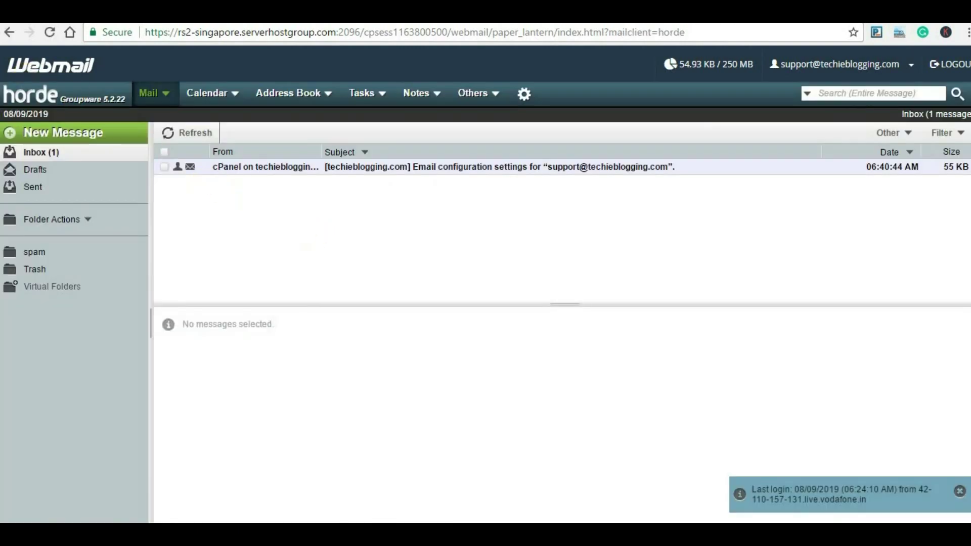
left_click(420, 170)
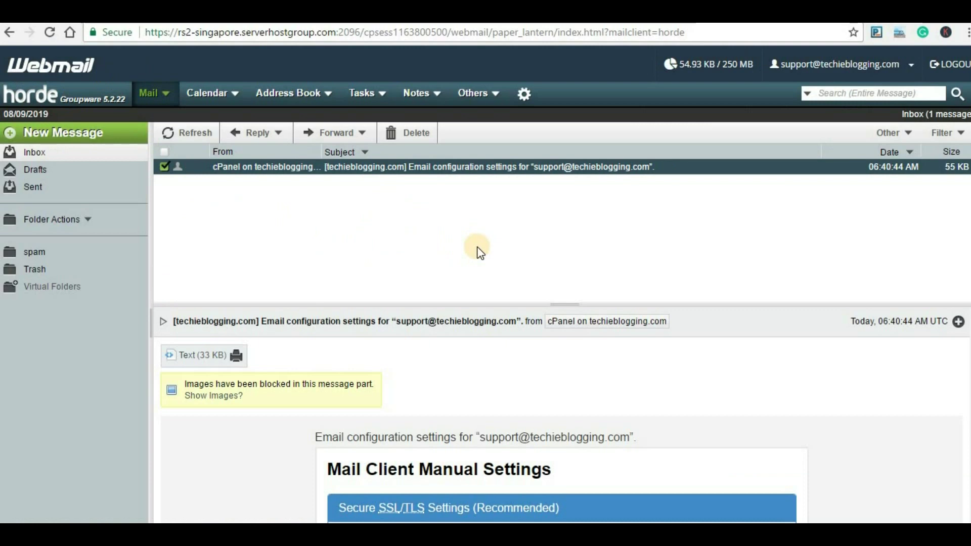
Send a new message with subject and body 'testing' to the Gmail address.
left_click(56, 137)
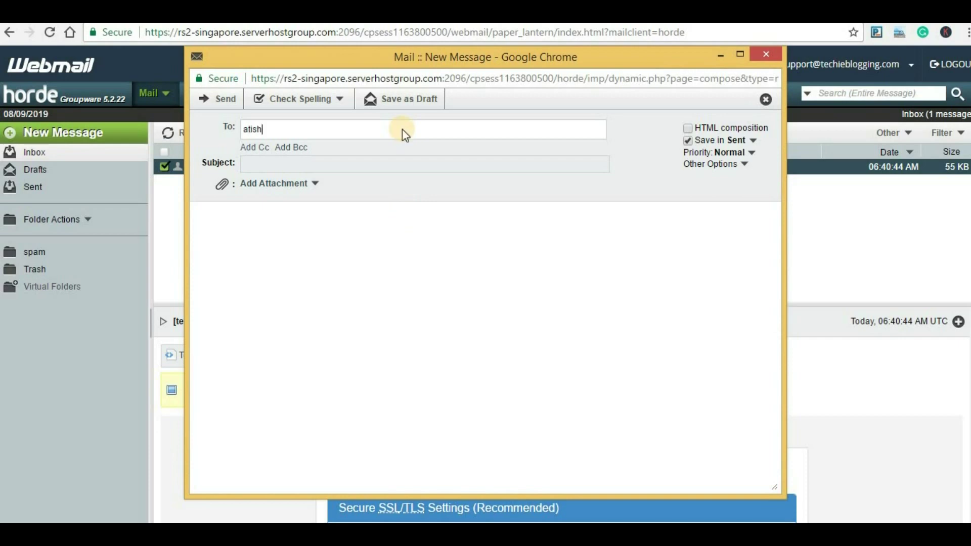
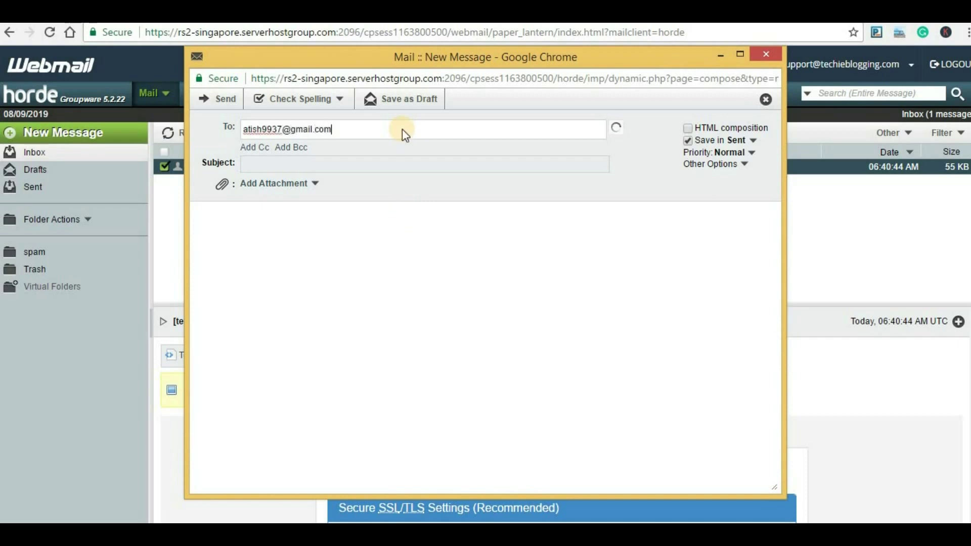
left_click(385, 164)
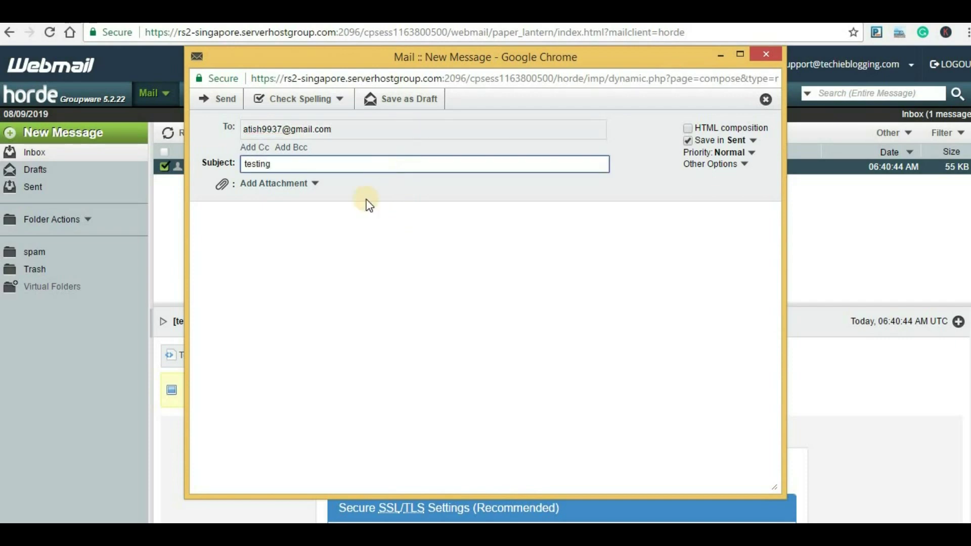
left_click(365, 222)
type("testing")
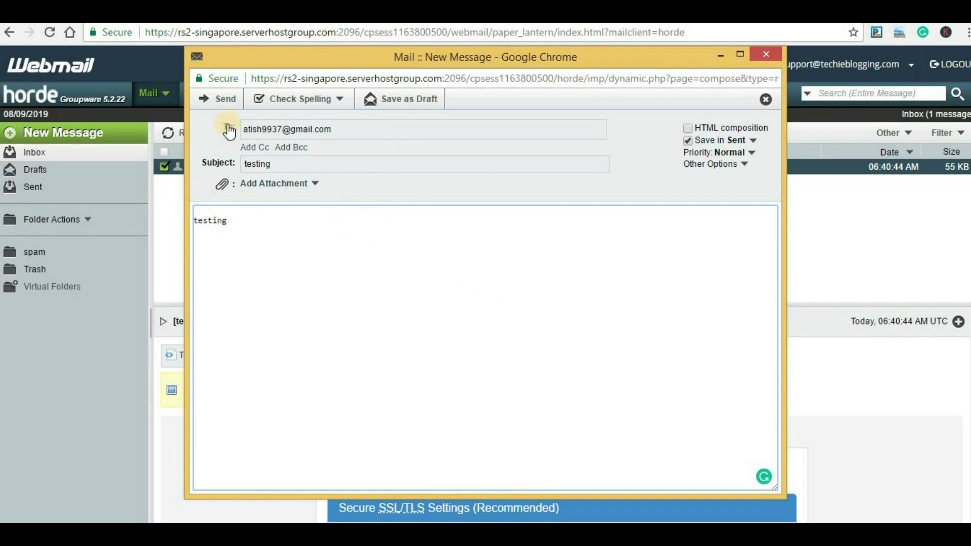
left_click(226, 101)
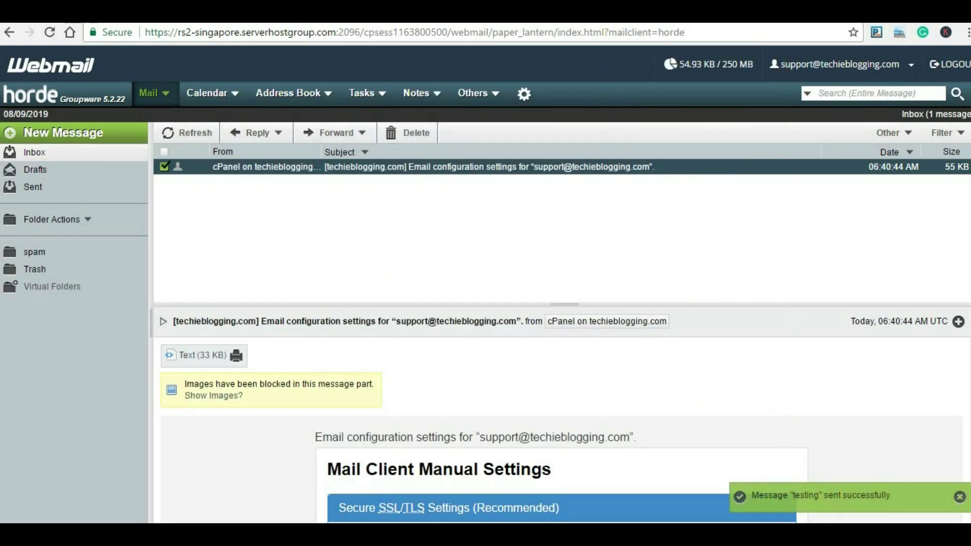
Refresh the Gmail inbox and open the 'testing' email from the support mailbox.
left_click(227, 15)
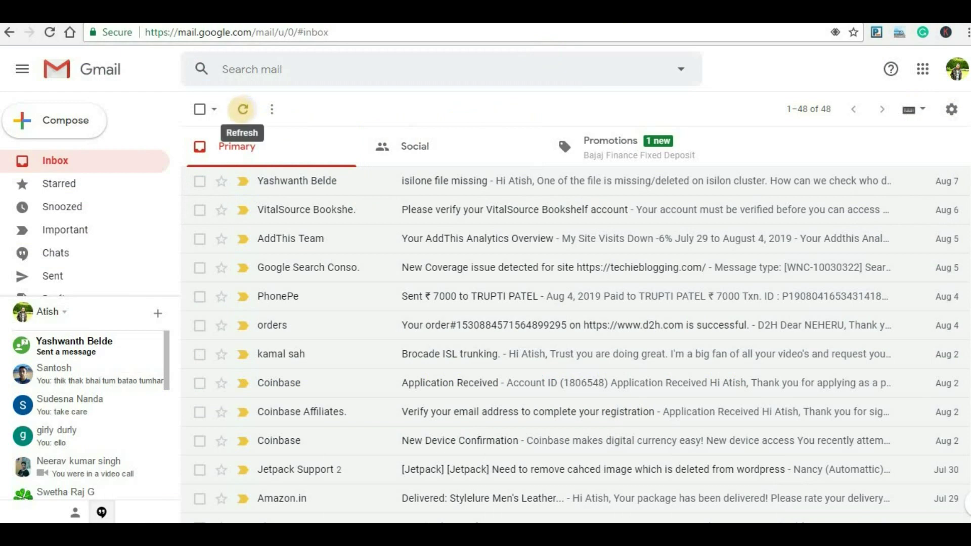
left_click(243, 116)
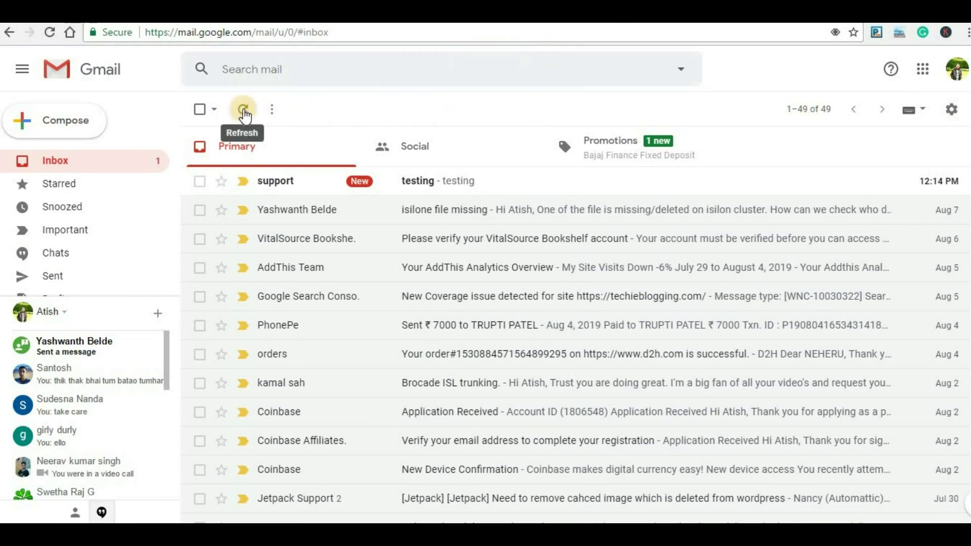
left_click(435, 186)
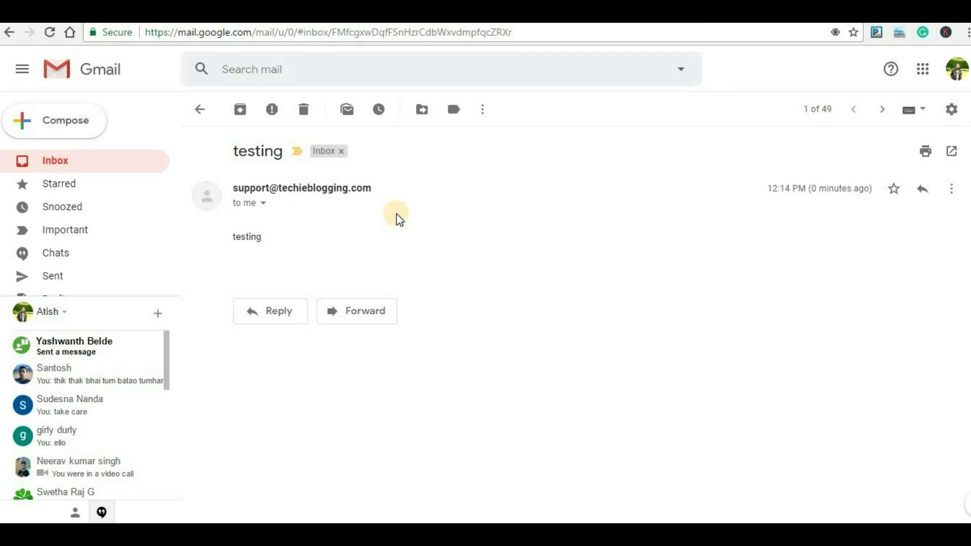
Reply to the testing email with 'thank you'.
left_click(273, 306)
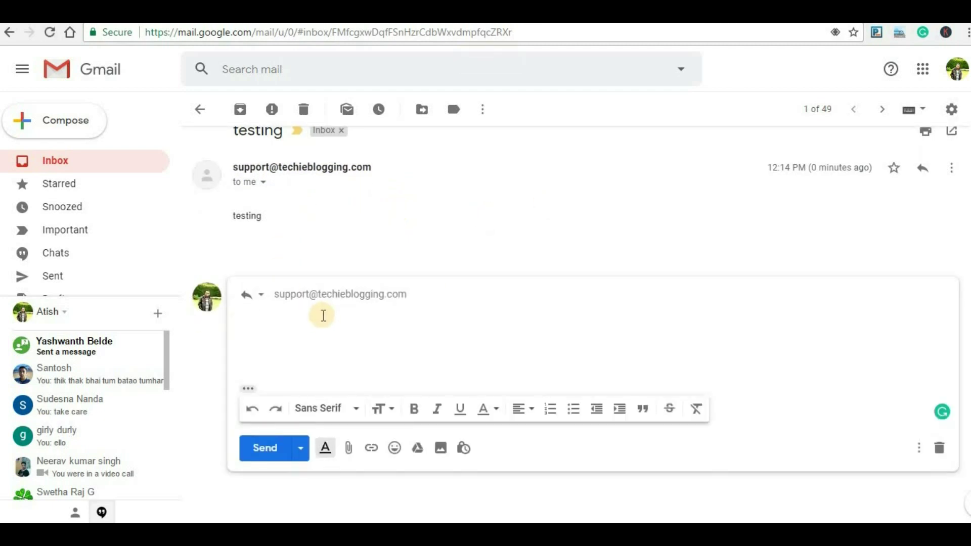
type("thank you")
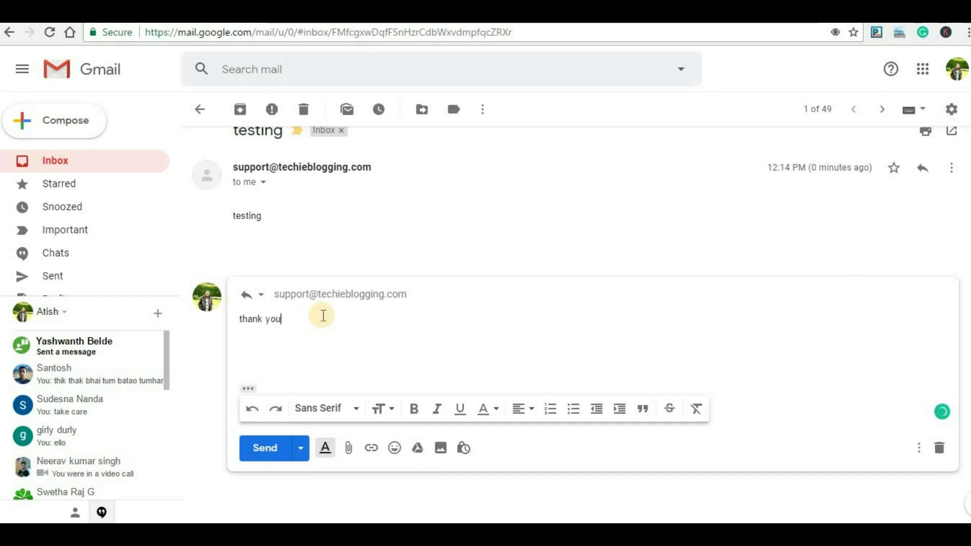
left_click(267, 454)
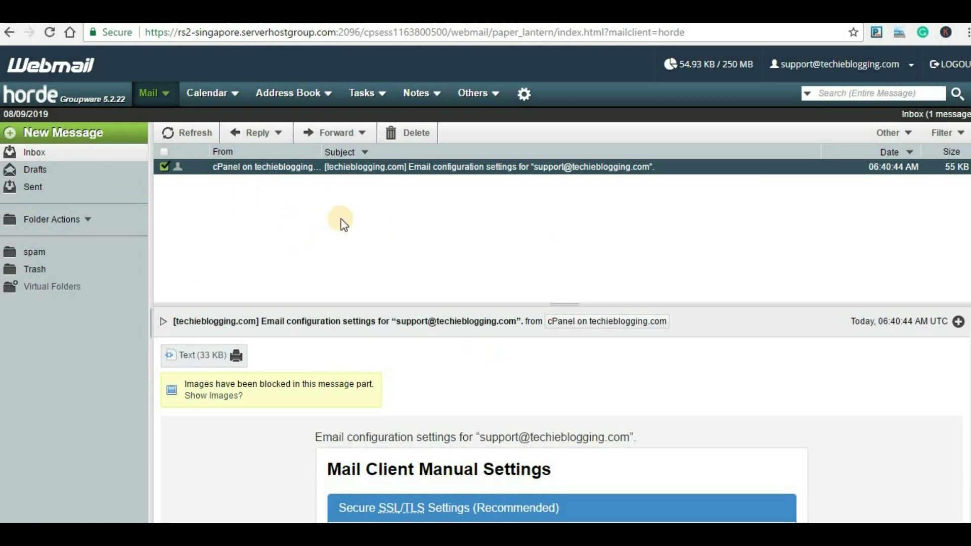
Reload the Horde inbox to check for the 'Re: testing' reply.
left_click(51, 31)
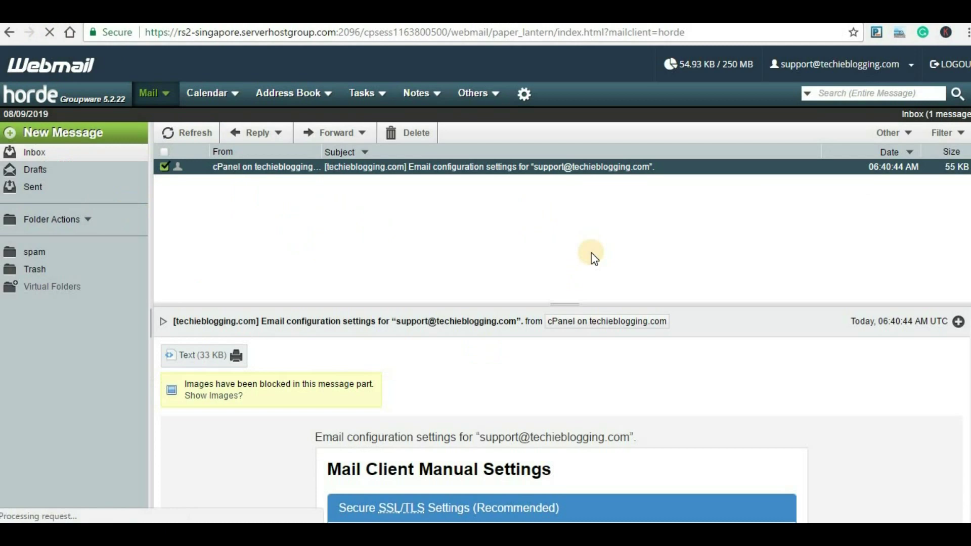